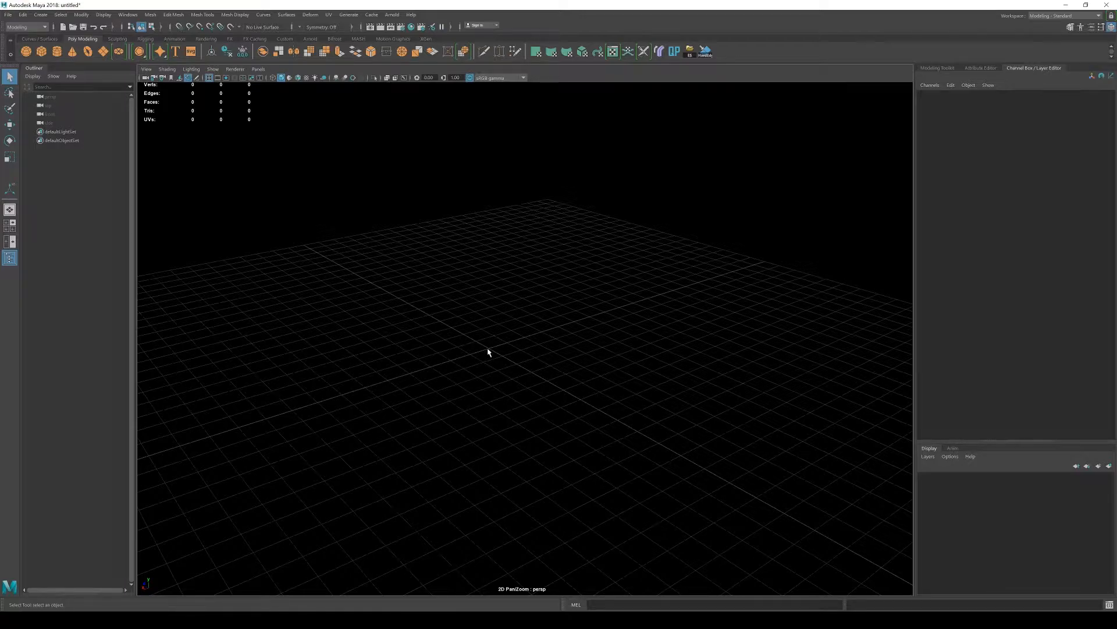
- Create a polygon cube on the grid, about 212 wide, 190 high and 303 deep
{"action": "right_click", "coordinate": [489, 351], "text": "shift"}
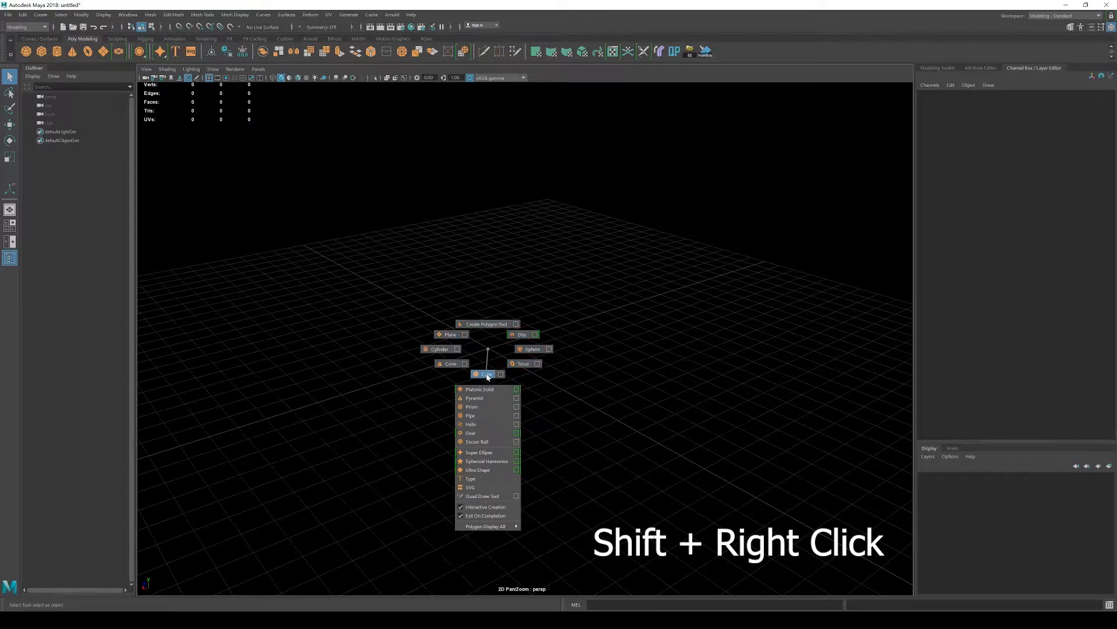
{"action": "right_click_drag", "start_coordinate": [485, 377], "coordinate": [486, 378]}
{"action": "left_click_drag", "start_coordinate": [418, 314], "coordinate": [474, 250]}
{"action": "middle_click_drag", "start_coordinate": [486, 332], "coordinate": [459, 355], "text": "alt"}
{"action": "right_click_drag", "start_coordinate": [460, 355], "coordinate": [499, 379], "text": "alt"}
{"action": "left_click_drag", "start_coordinate": [498, 379], "coordinate": [509, 386], "text": "alt"}
{"action": "left_click_drag", "start_coordinate": [387, 338], "coordinate": [483, 392], "text": "alt"}
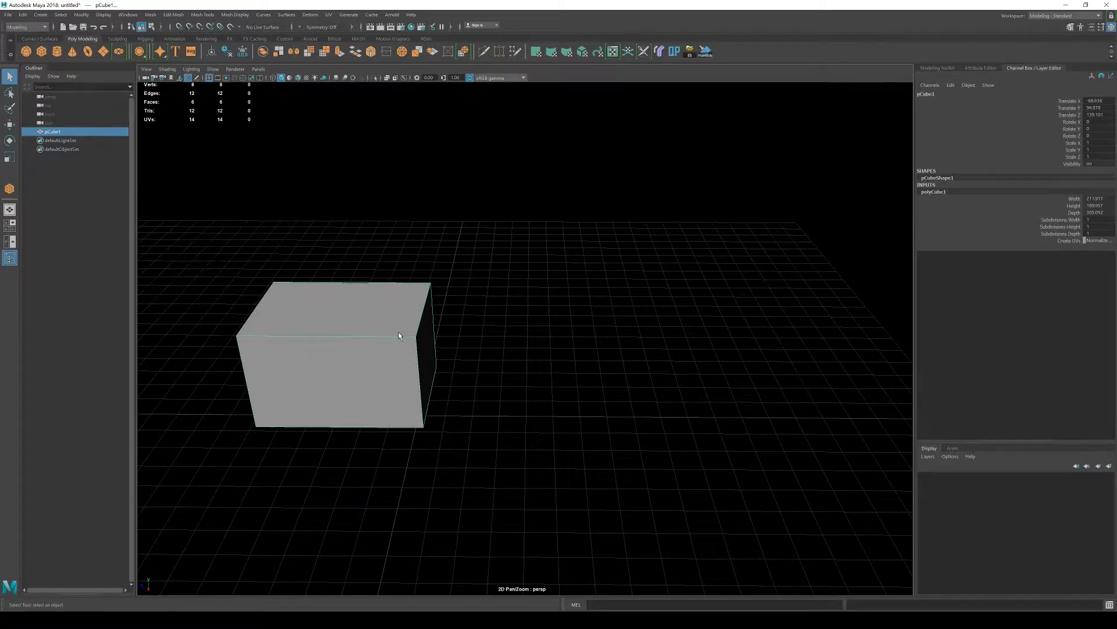
- Deselect the wide box and create a second, tall cube beside it, about 155 wide and 345 high
{"action": "left_click", "coordinate": [431, 377]}
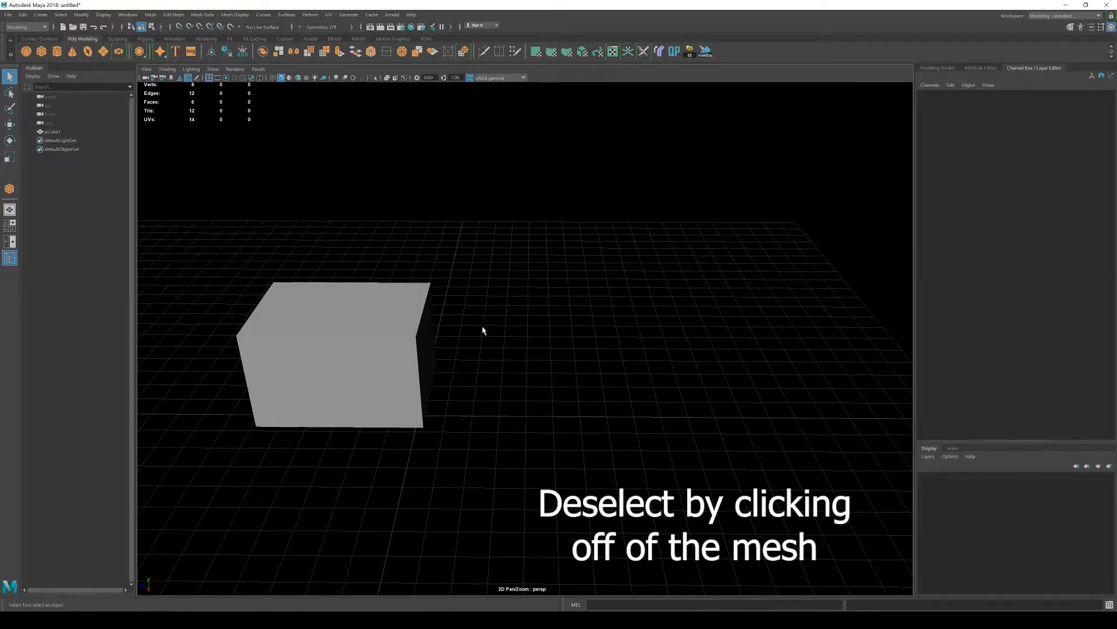
{"action": "right_click", "coordinate": [535, 348], "text": "shift"}
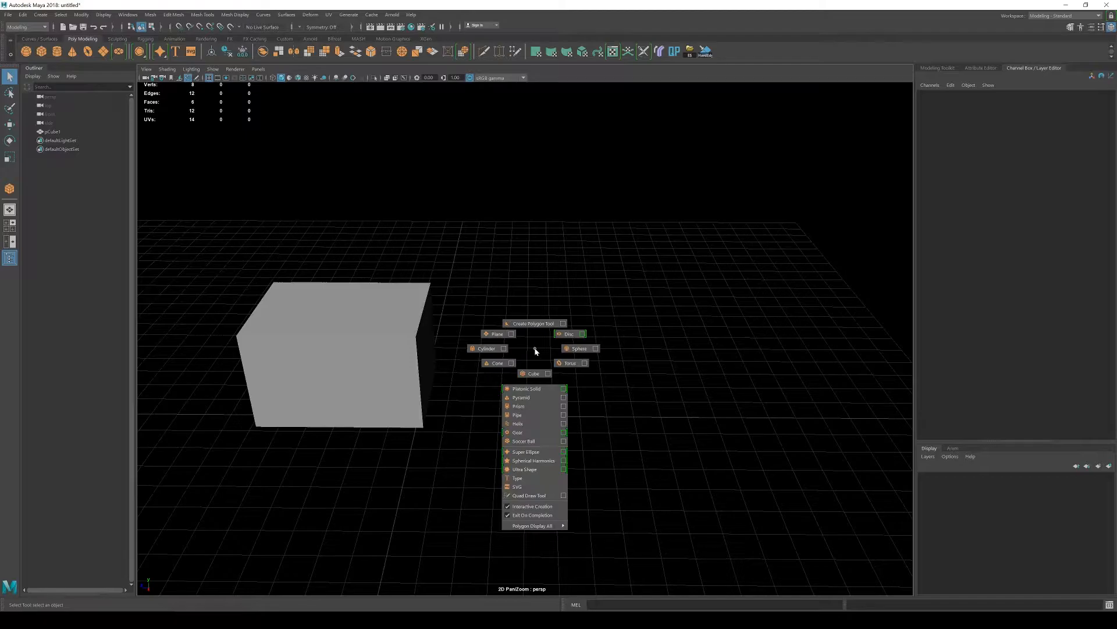
{"action": "left_click", "coordinate": [534, 373]}
{"action": "left_click_drag", "start_coordinate": [511, 365], "coordinate": [536, 214]}
{"action": "mouse_move", "coordinate": [492, 375]}
{"action": "left_mouse_down", "text": "alt"}
{"action": "mouse_move", "coordinate": [475, 341]}
{"action": "mouse_move", "coordinate": [481, 365]}
{"action": "mouse_move", "coordinate": [531, 392]}
{"action": "mouse_move", "coordinate": [507, 372]}
{"action": "mouse_move", "coordinate": [459, 370]}
{"action": "mouse_move", "coordinate": [498, 387]}
{"action": "left_mouse_up", "text": "alt"}
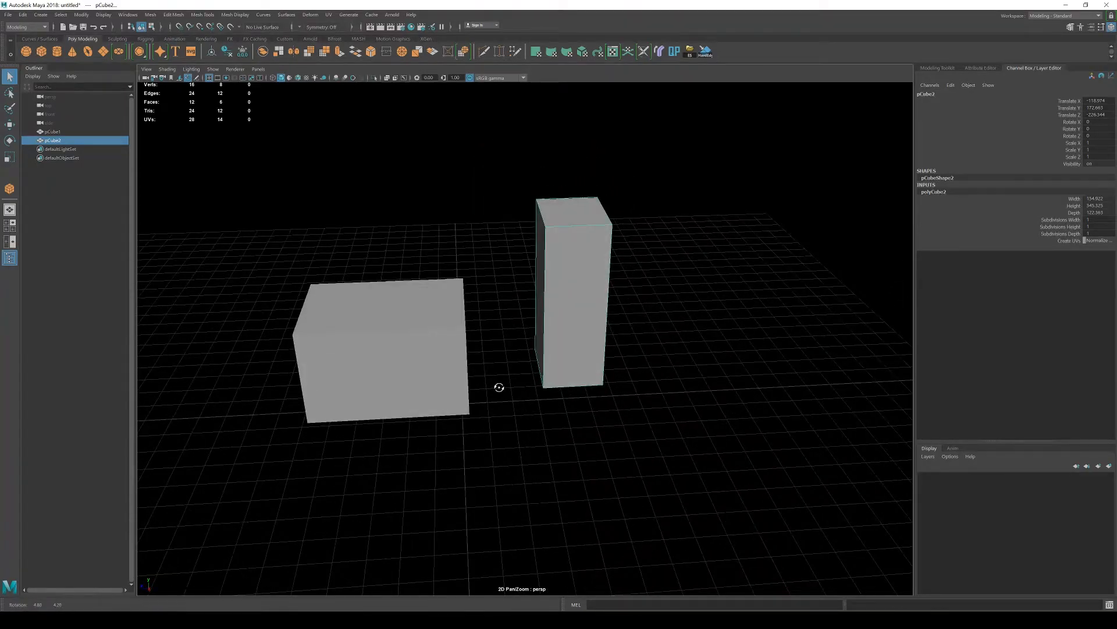
- Select the tall box's top face and move it down to shorten the box
{"action": "right_click", "coordinate": [575, 244], "text": "shift"}
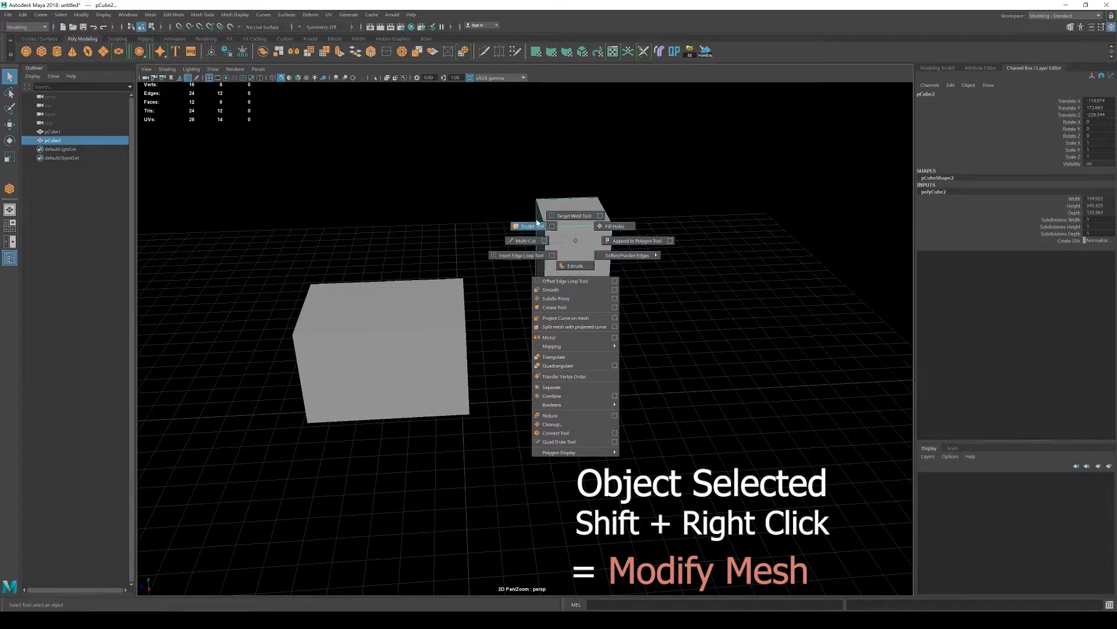
{"action": "mouse_move", "coordinate": [566, 276]}
{"action": "right_mouse_down", "text": "shift"}
{"action": "mouse_move", "coordinate": [559, 340]}
{"action": "mouse_move", "coordinate": [576, 242]}
{"action": "mouse_move", "coordinate": [568, 229]}
{"action": "mouse_move", "coordinate": [557, 238]}
{"action": "mouse_move", "coordinate": [573, 254]}
{"action": "right_mouse_up", "text": "shift"}
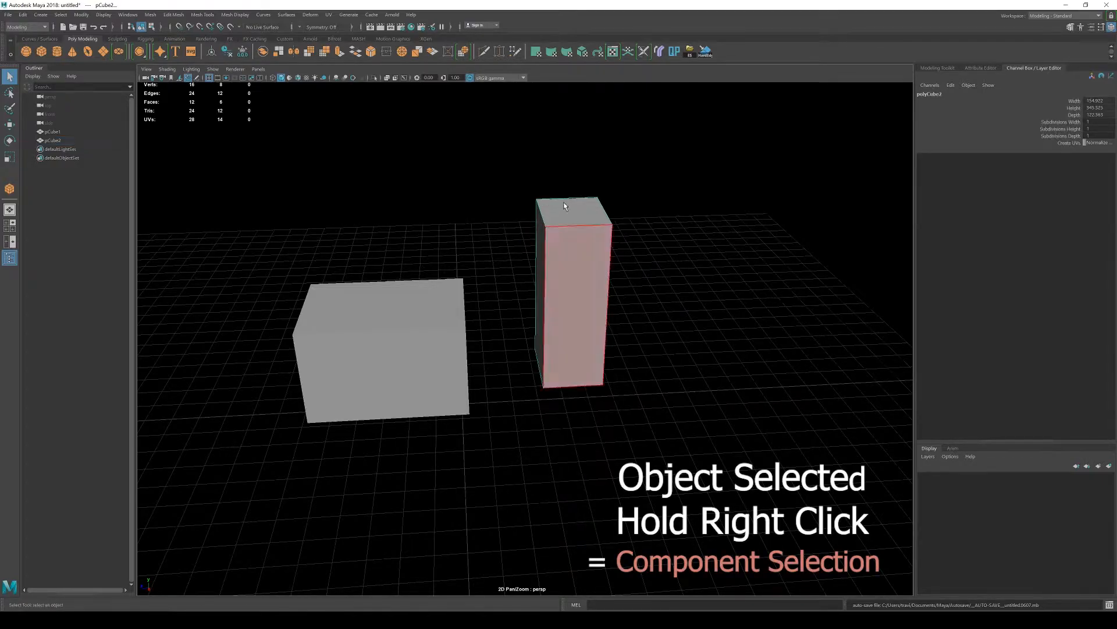
{"action": "left_click", "coordinate": [564, 201]}
{"action": "key", "text": "w"}
{"action": "left_click_drag", "start_coordinate": [578, 192], "coordinate": [577, 226]}
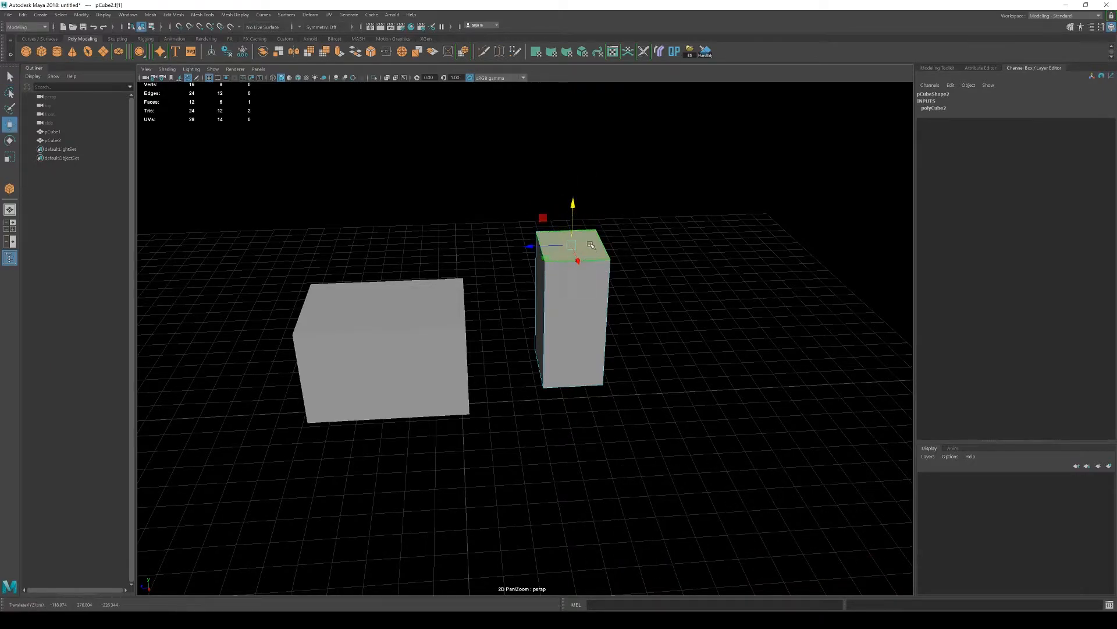
- Bevel the tall box's top face with a fraction of 0.15 and one segment
{"action": "right_click", "coordinate": [588, 243]}
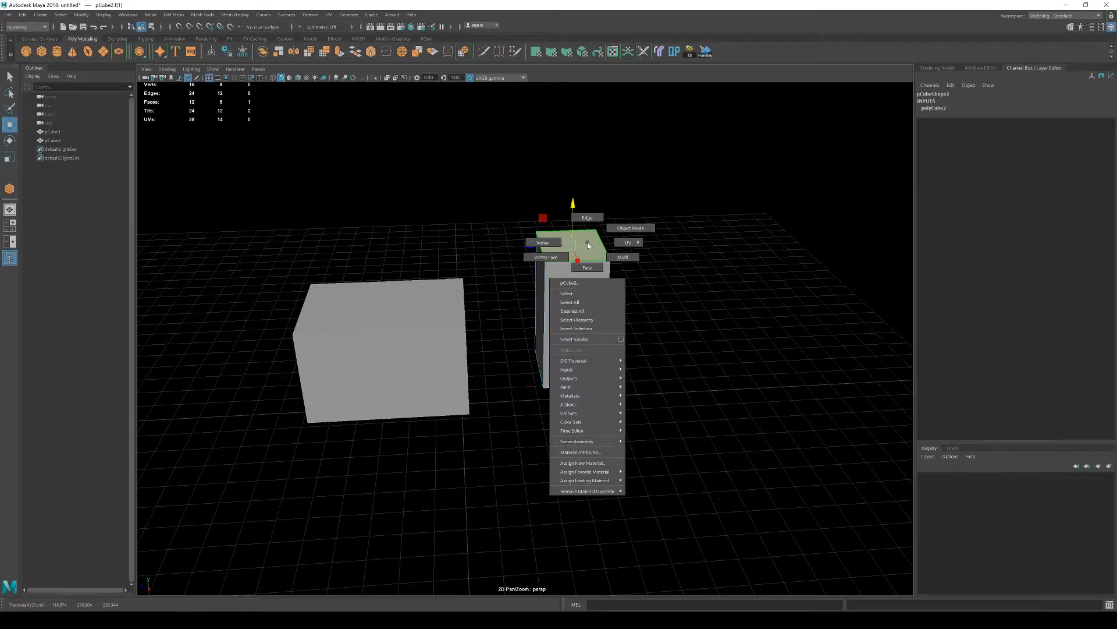
{"action": "right_click", "coordinate": [587, 242], "text": "shift"}
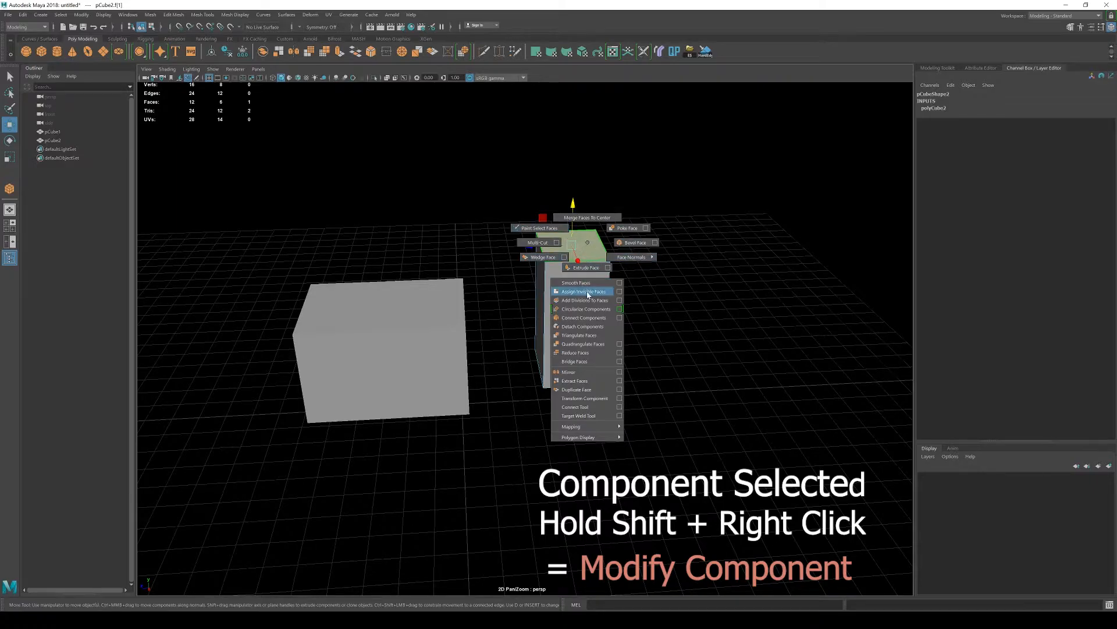
{"action": "left_click", "coordinate": [627, 241]}
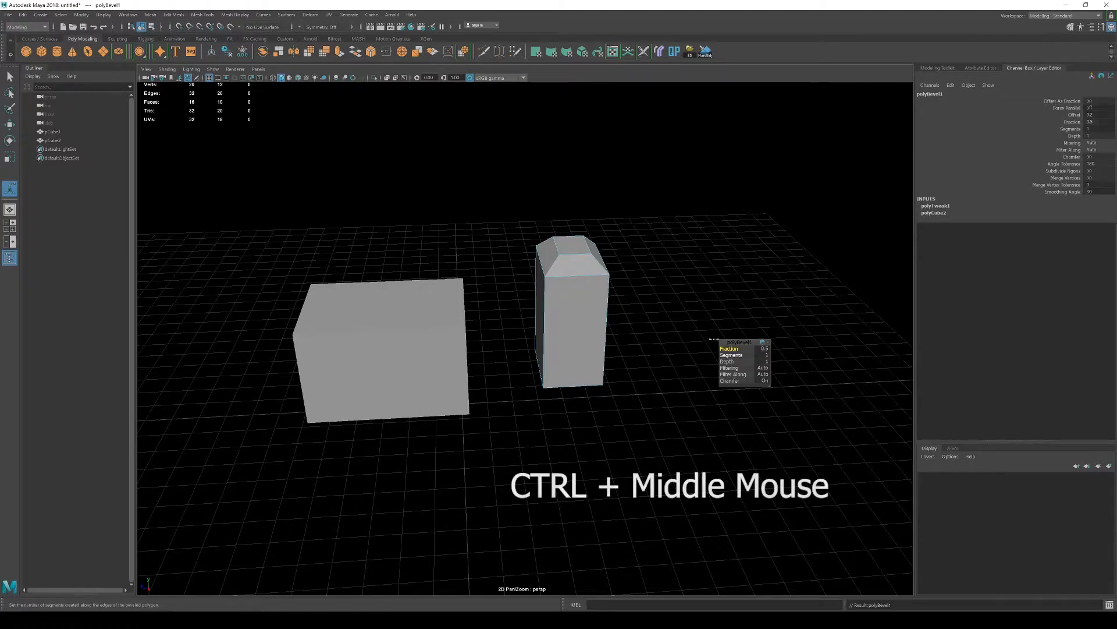
{"action": "middle_click_drag", "start_coordinate": [641, 305], "coordinate": [630, 303], "text": "ctrl"}
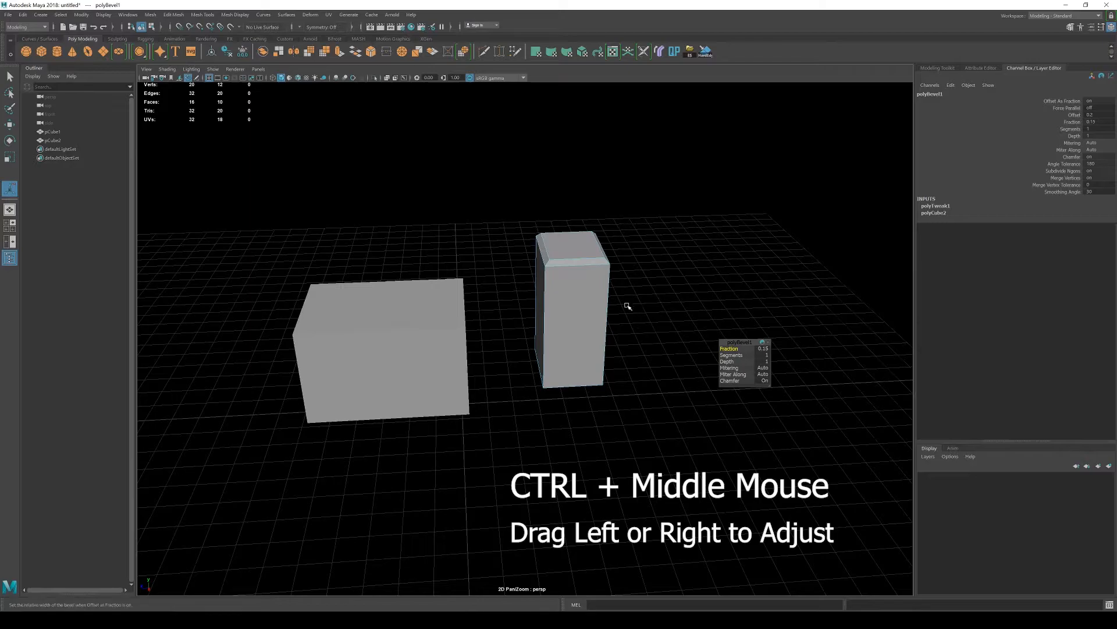
{"action": "left_click", "coordinate": [731, 356]}
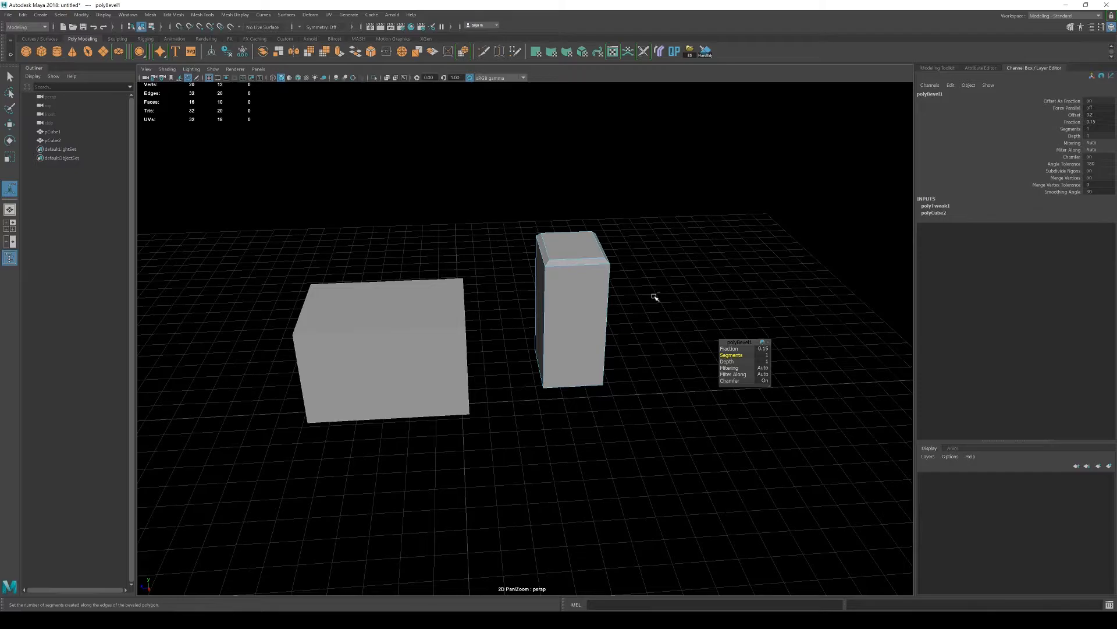
{"action": "mouse_move", "coordinate": [656, 299]}
{"action": "middle_mouse_down"}
{"action": "mouse_move", "coordinate": [721, 305]}
{"action": "mouse_move", "coordinate": [648, 301]}
{"action": "middle_mouse_up"}
{"action": "scroll", "coordinate": [585, 267], "scroll_direction": "up", "scroll_amount": 3}
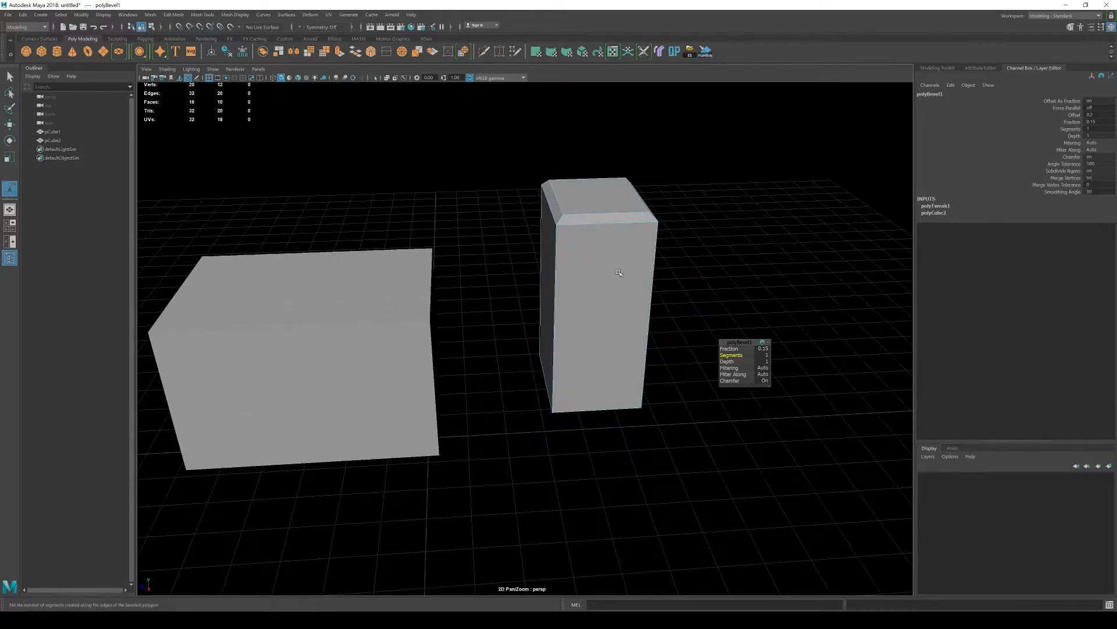
- Return to object mode, reselect the tall box and select its four vertical edges as an edge ring
{"action": "right_click", "coordinate": [586, 227]}
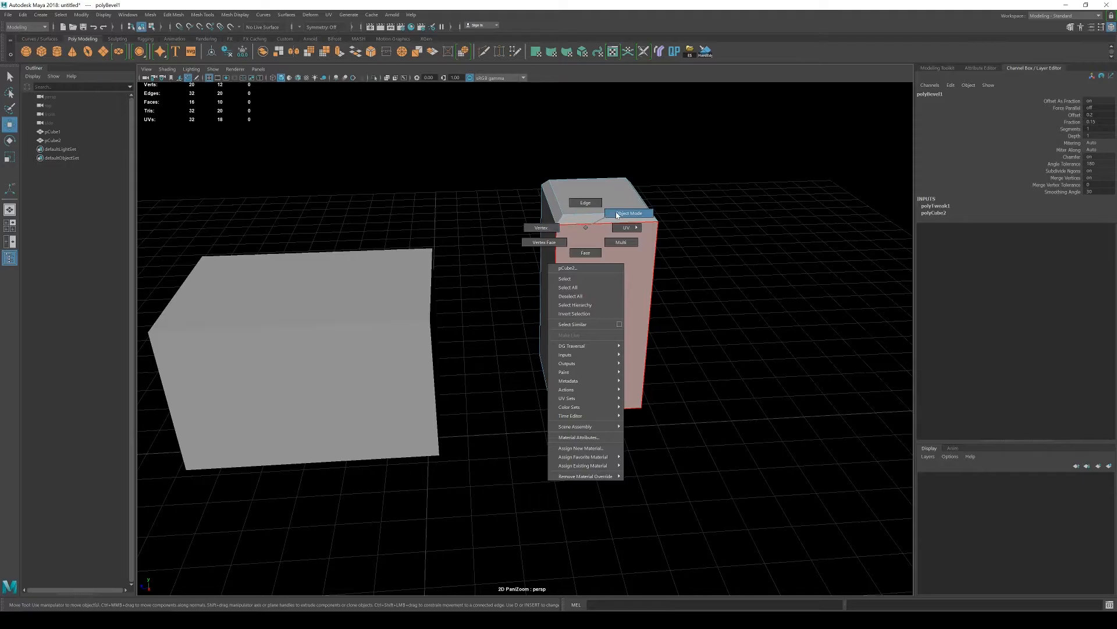
{"action": "right_click_drag", "start_coordinate": [617, 215], "coordinate": [619, 214]}
{"action": "left_click", "coordinate": [703, 302]}
{"action": "left_click_drag", "start_coordinate": [704, 302], "coordinate": [677, 314], "text": "alt"}
{"action": "left_click", "coordinate": [624, 306]}
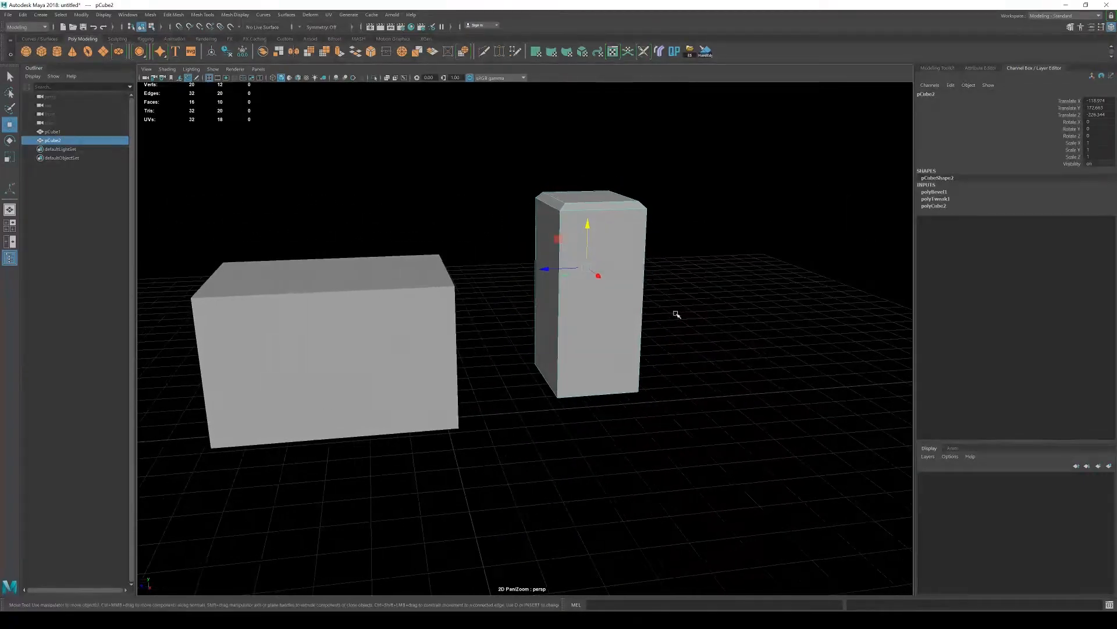
{"action": "right_click_drag", "start_coordinate": [603, 314], "coordinate": [606, 291]}
{"action": "left_click_drag", "start_coordinate": [711, 320], "coordinate": [534, 294], "text": "alt"}
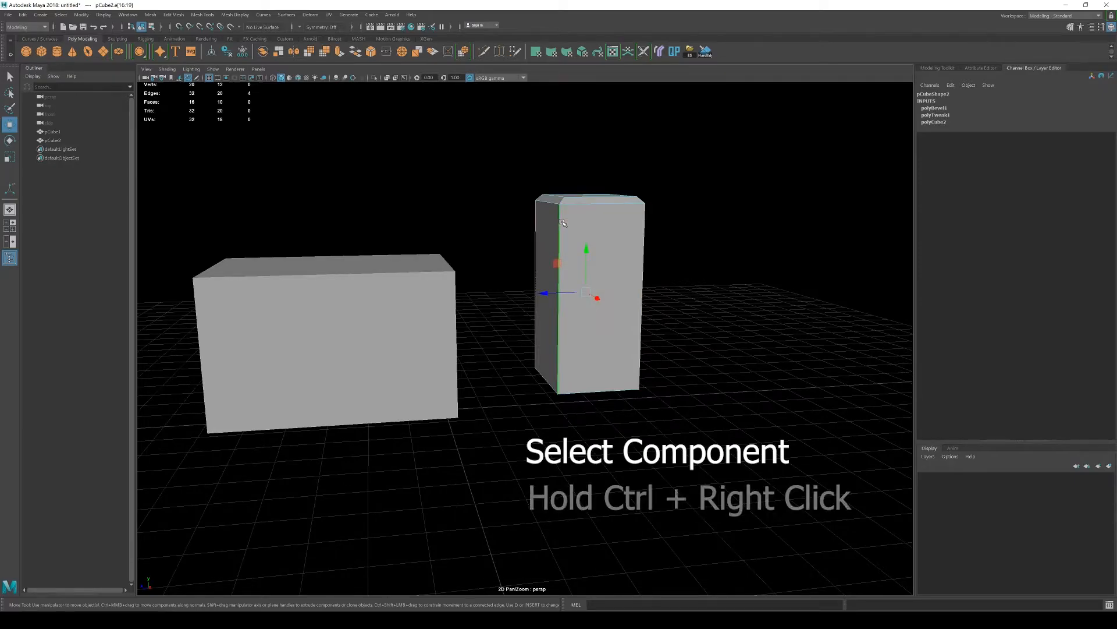
{"action": "right_click_drag", "start_coordinate": [563, 222], "coordinate": [488, 251], "text": "ctrl"}
{"action": "mouse_move", "coordinate": [695, 272]}
{"action": "left_mouse_down", "text": "alt"}
{"action": "mouse_move", "coordinate": [648, 272]}
{"action": "mouse_move", "coordinate": [686, 277]}
{"action": "left_mouse_up", "text": "alt"}
{"action": "left_click_drag", "start_coordinate": [530, 231], "coordinate": [552, 238], "text": "alt"}
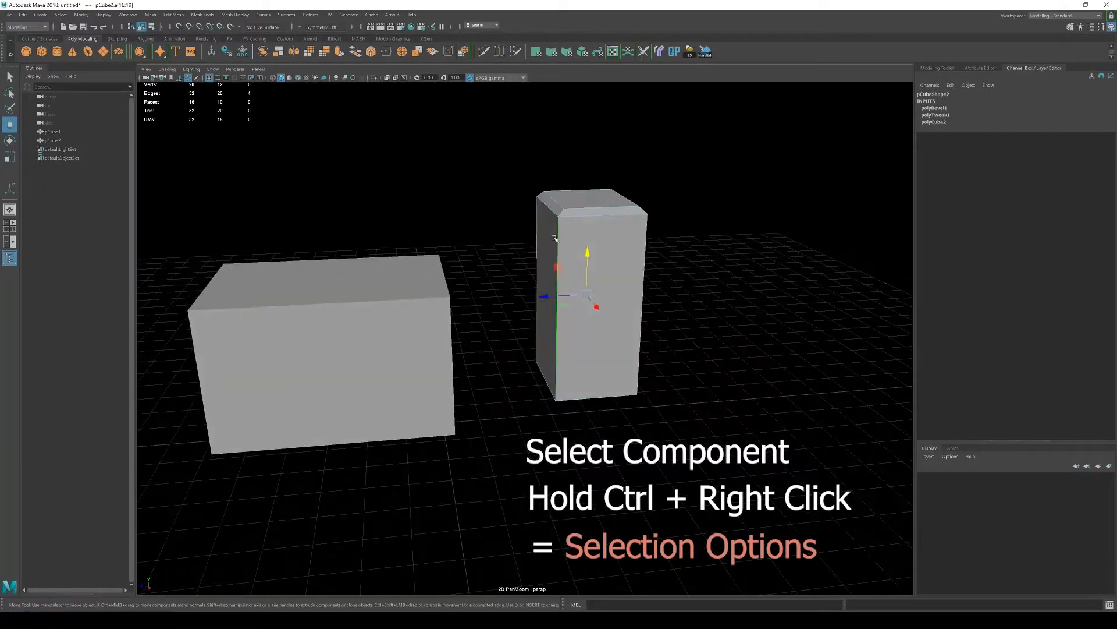
- Extend the selection to the edge loops running into the tall box's top chamfer and bevel them narrowly
{"action": "right_click_drag", "start_coordinate": [558, 237], "coordinate": [659, 276], "text": "ctrl"}
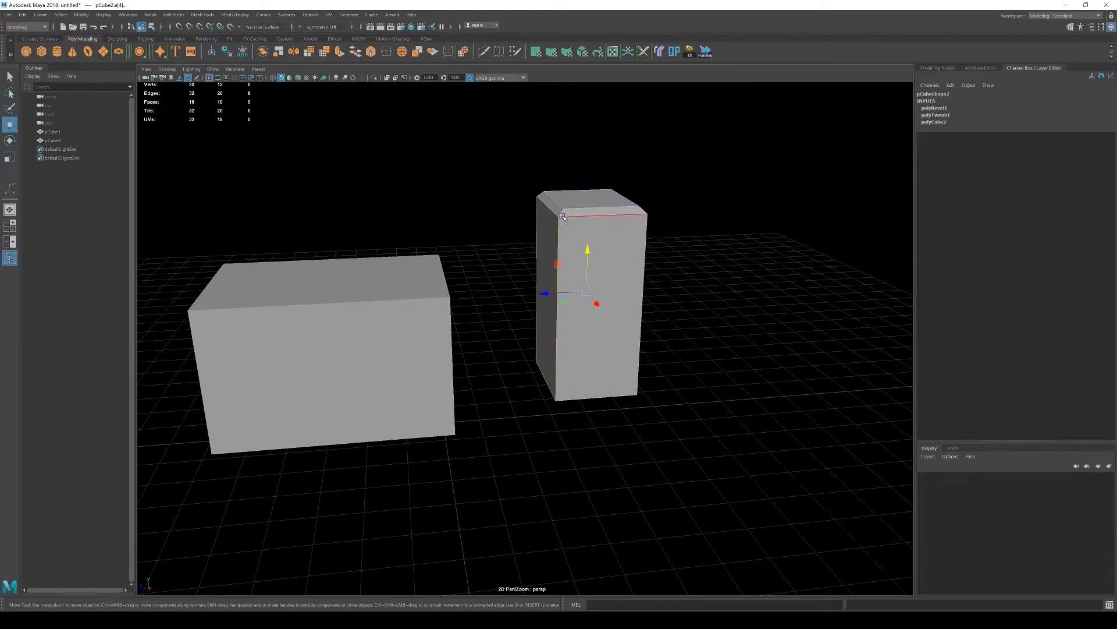
{"action": "left_click_drag", "start_coordinate": [611, 231], "coordinate": [543, 206], "text": "alt"}
{"action": "right_click_drag", "start_coordinate": [506, 189], "coordinate": [557, 191], "text": "shift"}
{"action": "middle_click_drag", "start_coordinate": [623, 289], "coordinate": [593, 291]}
{"action": "left_click_drag", "start_coordinate": [593, 292], "coordinate": [584, 300], "text": "alt"}
{"action": "key", "text": "w"}
{"action": "left_click_drag", "start_coordinate": [656, 259], "coordinate": [558, 314], "text": "alt"}
- Select the wide box's top face and bevel it with a fraction of 0.12
{"action": "left_click", "coordinate": [384, 290]}
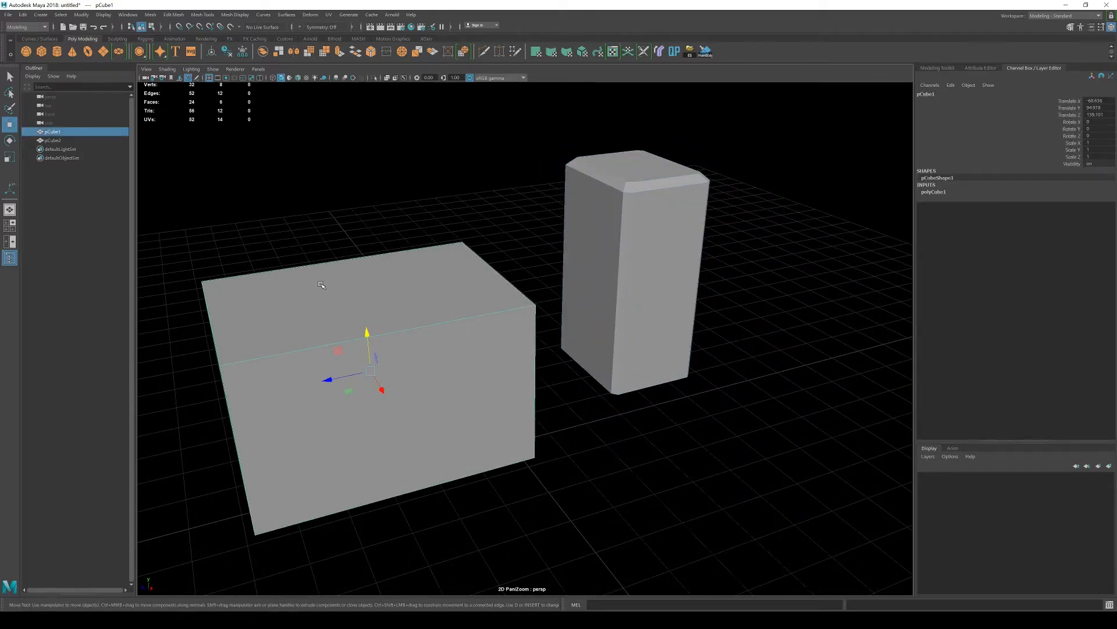
{"action": "right_click_drag", "start_coordinate": [319, 279], "coordinate": [334, 300]}
{"action": "key", "text": "F11"}
{"action": "left_click", "coordinate": [373, 295]}
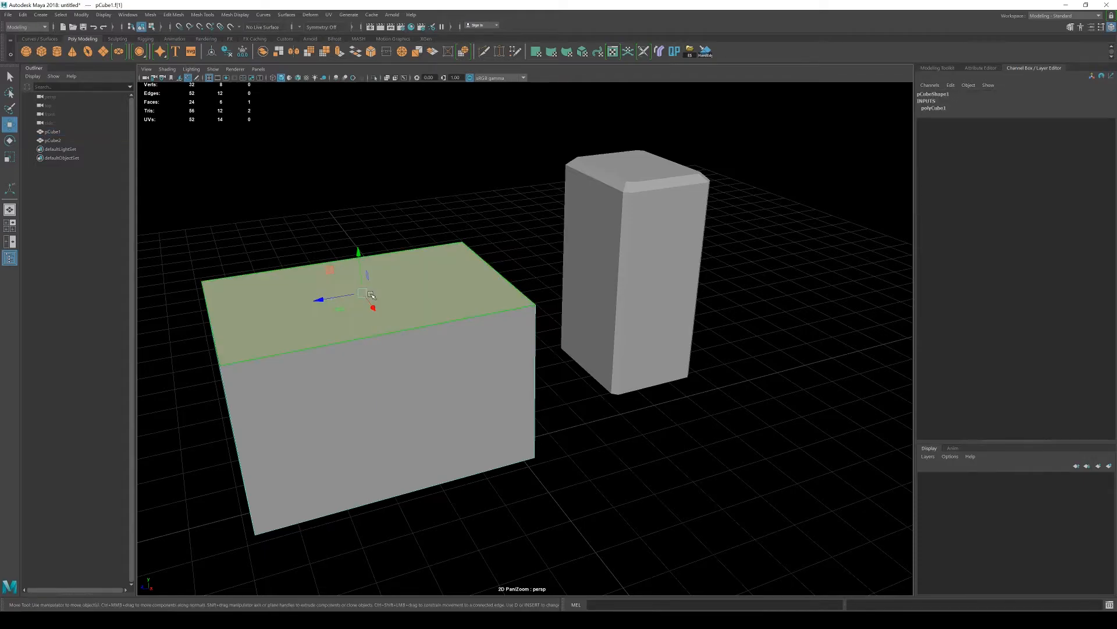
{"action": "key", "text": "ctrl+b"}
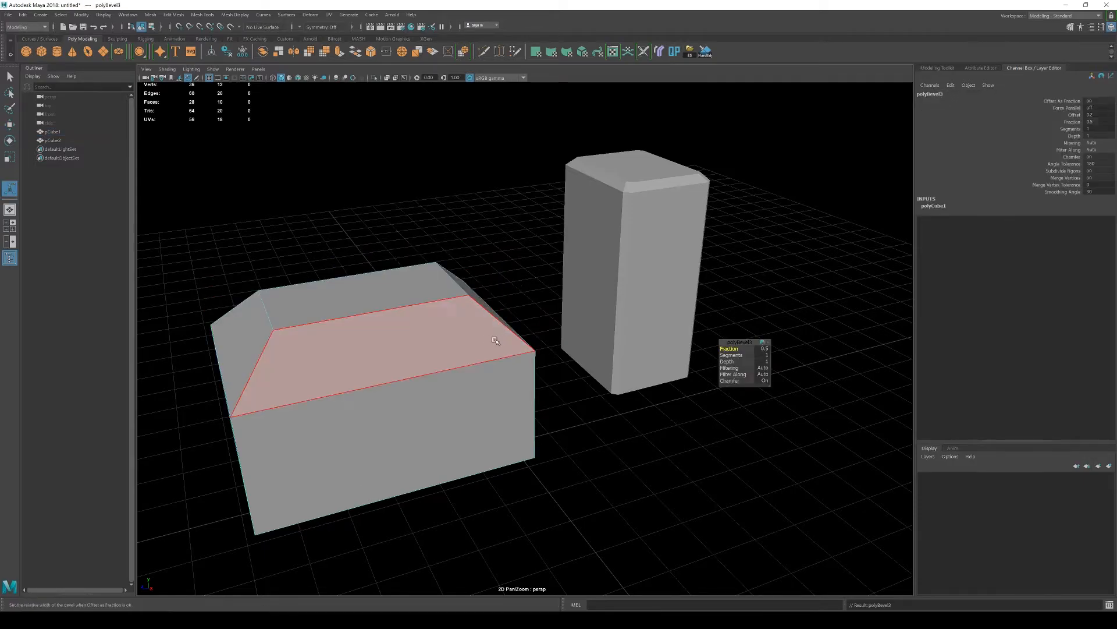
{"action": "middle_click_drag", "start_coordinate": [415, 320], "coordinate": [376, 321]}
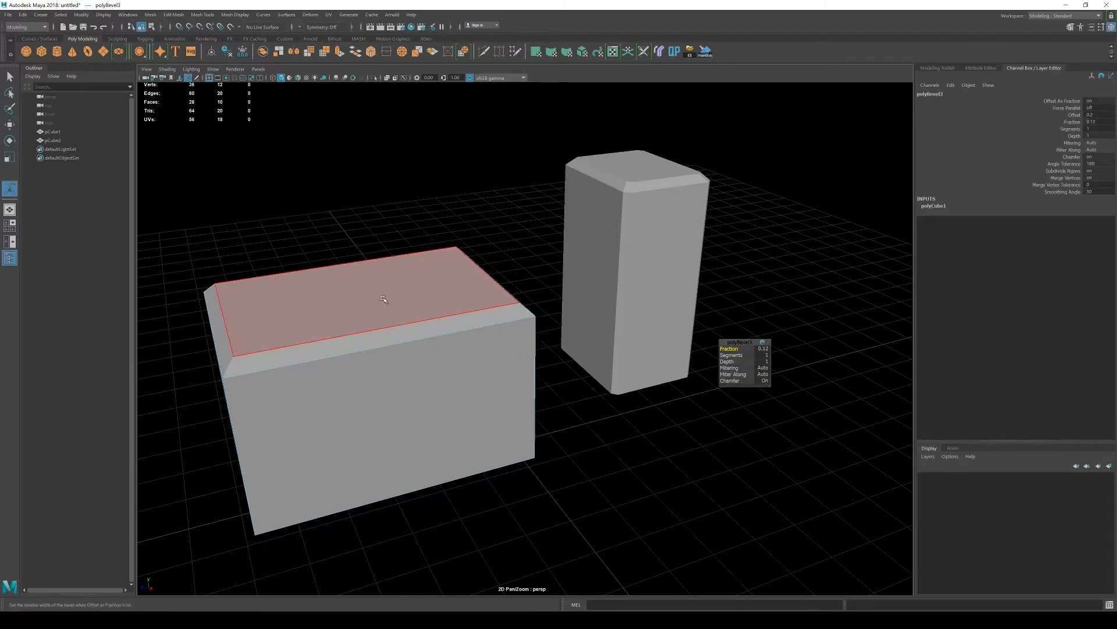
{"action": "left_click_drag", "start_coordinate": [417, 319], "coordinate": [401, 303], "text": "alt"}
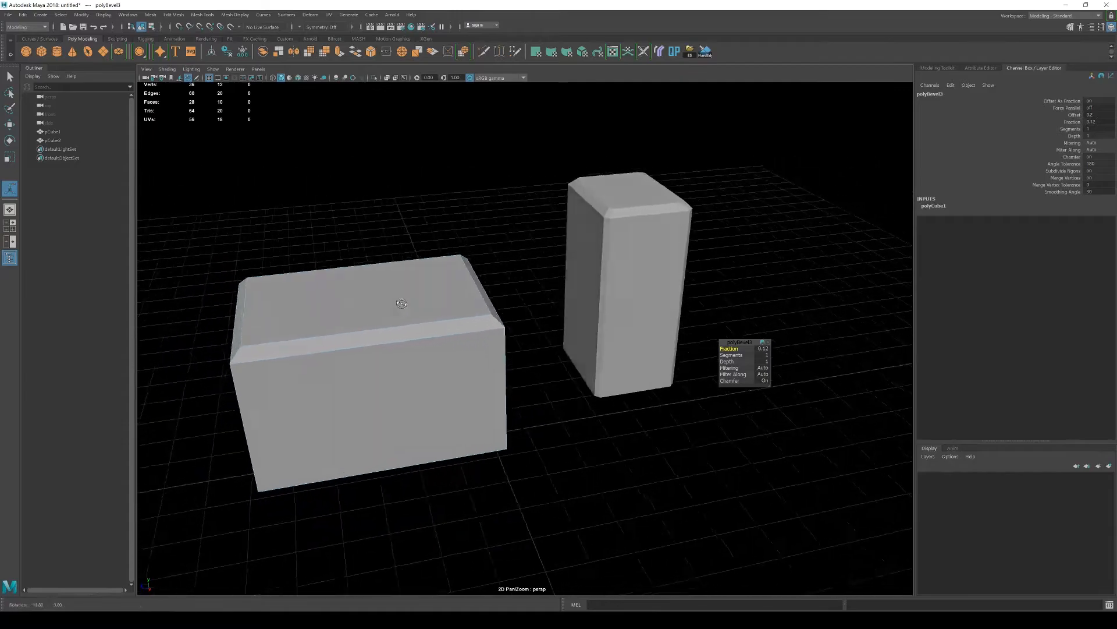
- Select the edges around the bottom of the wide box and bevel them narrowly
{"action": "right_click_drag", "start_coordinate": [368, 302], "coordinate": [370, 276]}
{"action": "left_click_drag", "start_coordinate": [370, 291], "coordinate": [362, 337], "text": "alt"}
{"action": "left_click", "coordinate": [362, 337]}
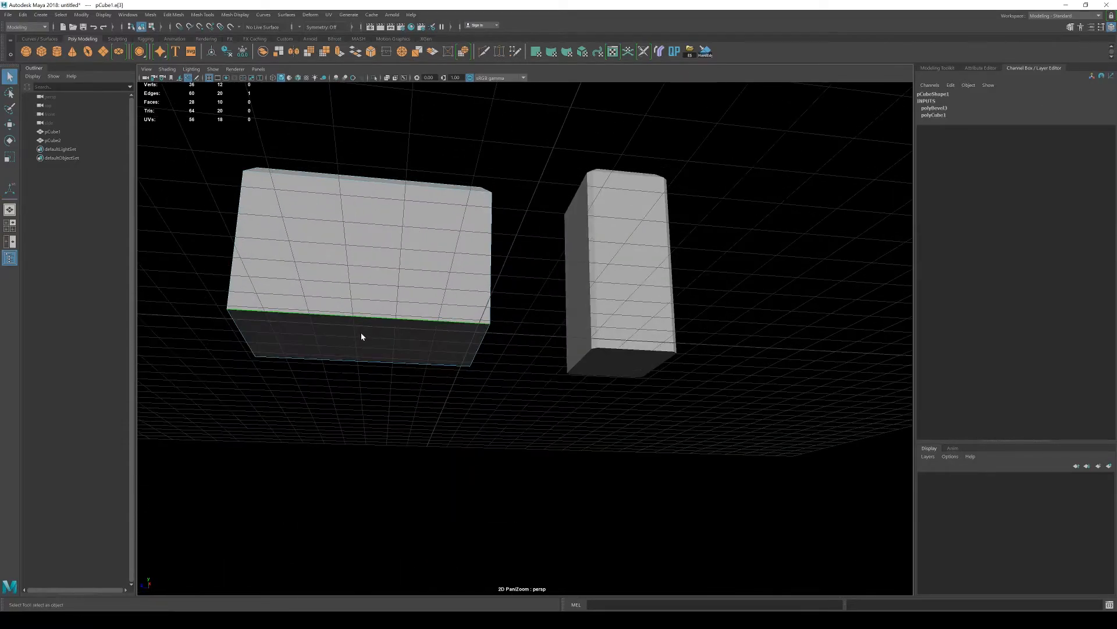
{"action": "right_click_drag", "start_coordinate": [361, 337], "coordinate": [390, 337], "text": "shift"}
{"action": "middle_click_drag", "start_coordinate": [390, 336], "coordinate": [343, 338]}
- Select the wide box's vertical edges with their chamfer corner edges, bevel them with a fraction of 0.09, and return to object mode
{"action": "right_click_drag", "start_coordinate": [312, 269], "coordinate": [312, 247]}
{"action": "left_click_drag", "start_coordinate": [312, 247], "coordinate": [482, 284], "text": "alt"}
{"action": "left_click_drag", "start_coordinate": [217, 271], "coordinate": [402, 360]}
{"action": "right_click_drag", "start_coordinate": [403, 360], "coordinate": [491, 394], "text": "shift"}
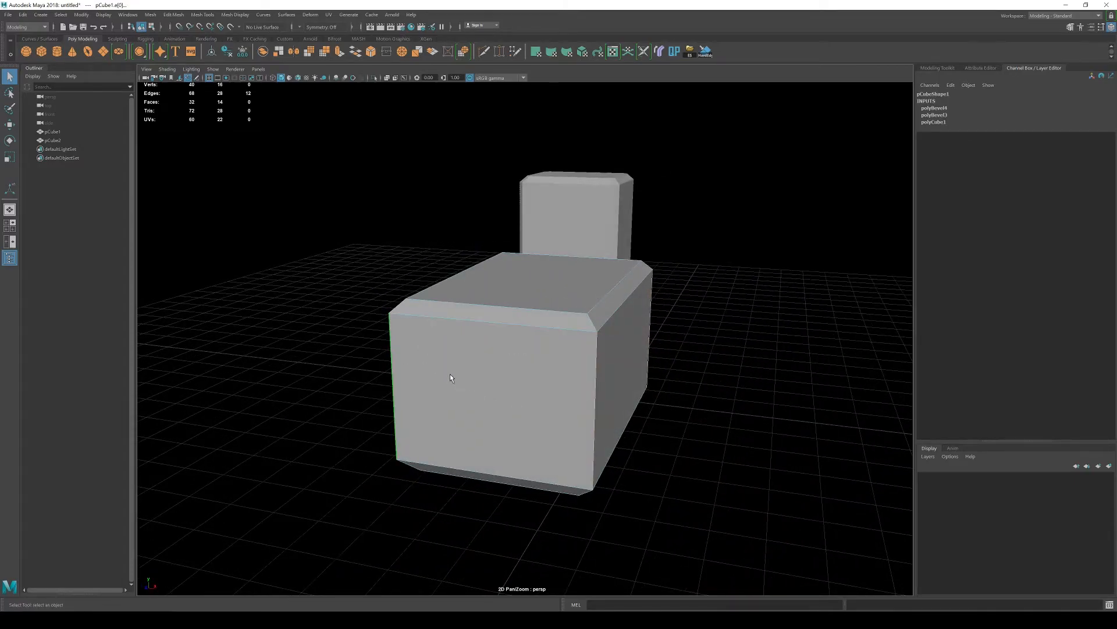
{"action": "left_click_drag", "start_coordinate": [449, 374], "coordinate": [509, 369], "text": "alt"}
{"action": "right_click_drag", "start_coordinate": [559, 342], "coordinate": [605, 344], "text": "shift"}
{"action": "middle_click_drag", "start_coordinate": [605, 348], "coordinate": [585, 359]}
{"action": "left_click_drag", "start_coordinate": [585, 359], "coordinate": [459, 359], "text": "alt"}
{"action": "key", "text": "w"}
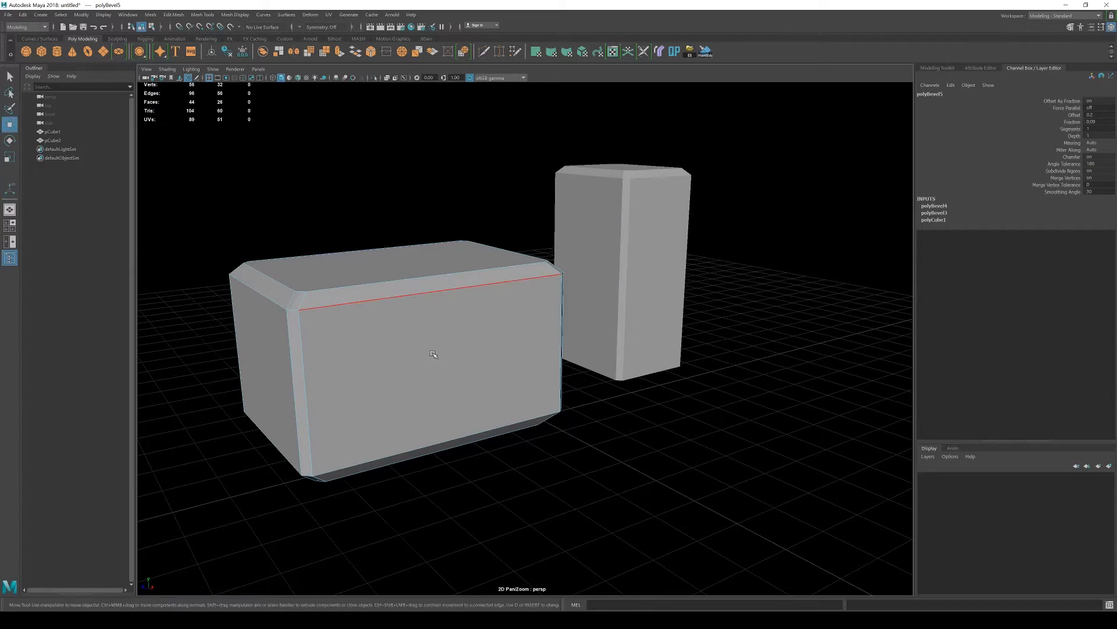
{"action": "right_click_drag", "start_coordinate": [367, 275], "coordinate": [363, 211]}
{"action": "left_click", "coordinate": [364, 211]}
- Select the wide box and apply a Soften/Harden Edges operation to all its edges
{"action": "left_click_drag", "start_coordinate": [428, 262], "coordinate": [386, 309], "text": "alt"}
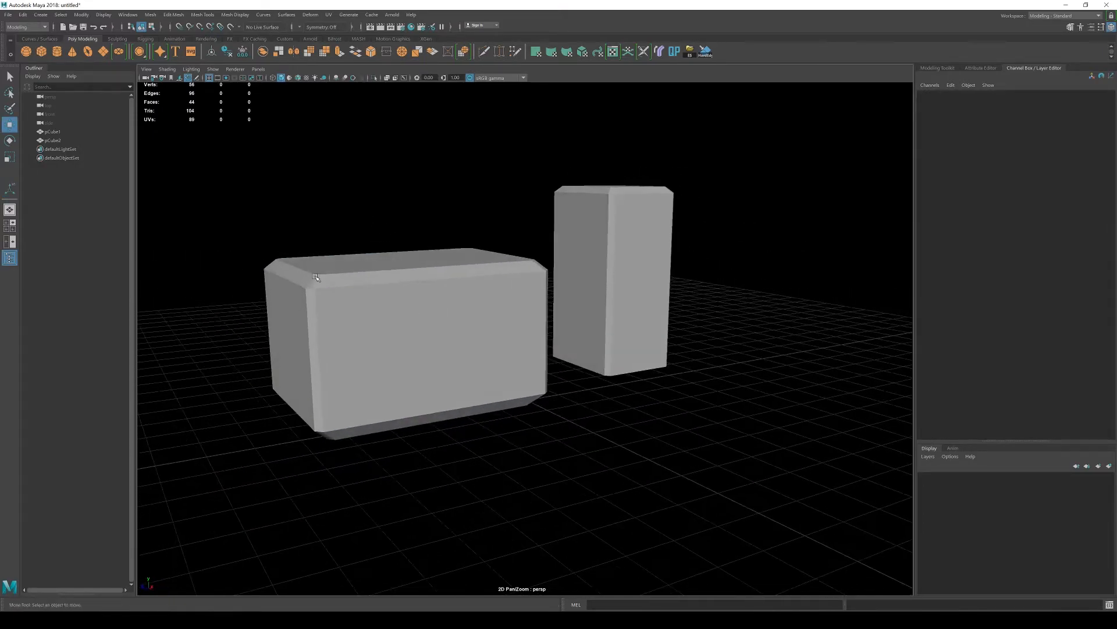
{"action": "right_click_drag", "start_coordinate": [305, 297], "coordinate": [344, 320], "text": "alt"}
{"action": "mouse_move", "coordinate": [344, 320]}
{"action": "left_mouse_down", "text": "alt"}
{"action": "mouse_move", "coordinate": [375, 336]}
{"action": "mouse_move", "coordinate": [348, 320]}
{"action": "left_mouse_up", "text": "alt"}
{"action": "middle_click_drag", "start_coordinate": [348, 320], "coordinate": [382, 312], "text": "alt"}
{"action": "right_click_drag", "start_coordinate": [382, 312], "coordinate": [420, 320], "text": "alt"}
{"action": "left_click_drag", "start_coordinate": [420, 320], "coordinate": [382, 293], "text": "alt"}
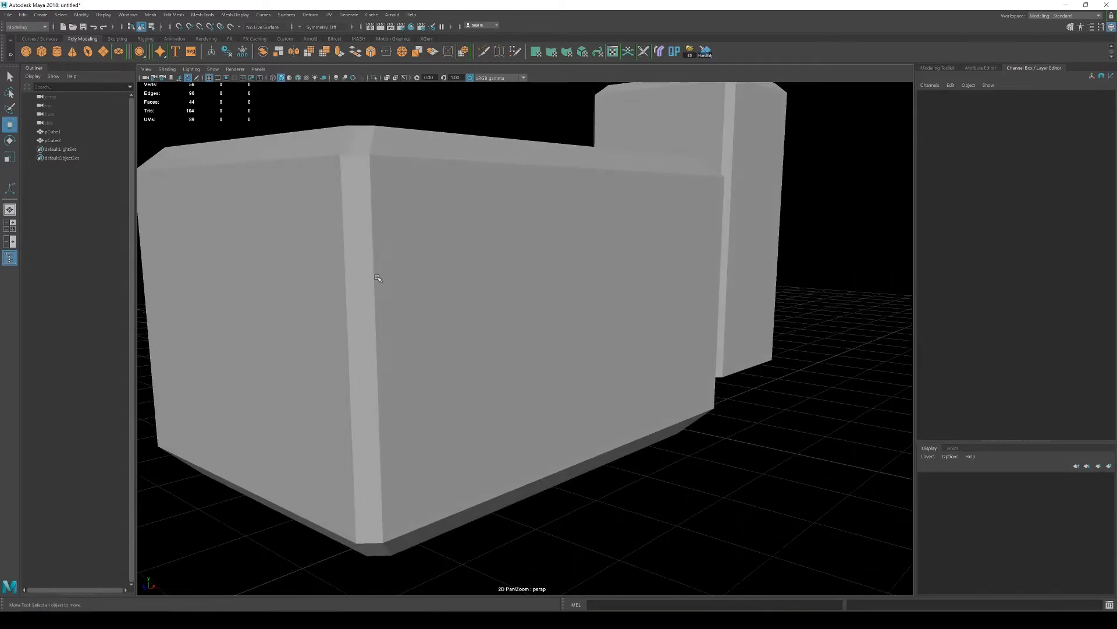
{"action": "left_click", "coordinate": [352, 202]}
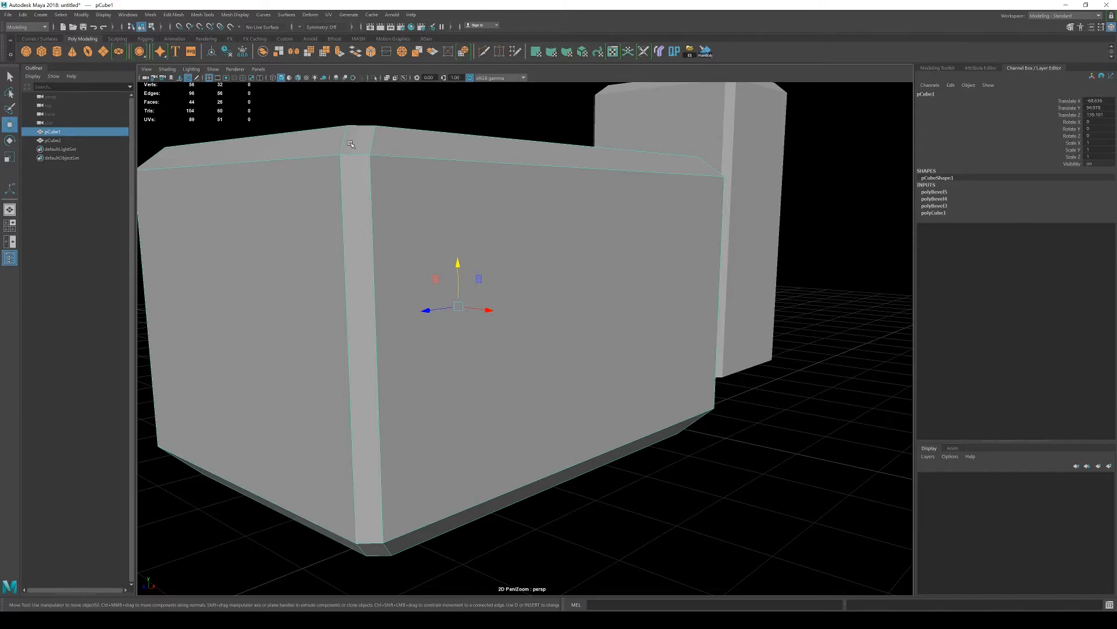
{"action": "right_click", "coordinate": [351, 143]}
{"action": "right_click", "coordinate": [351, 143], "text": "shift"}
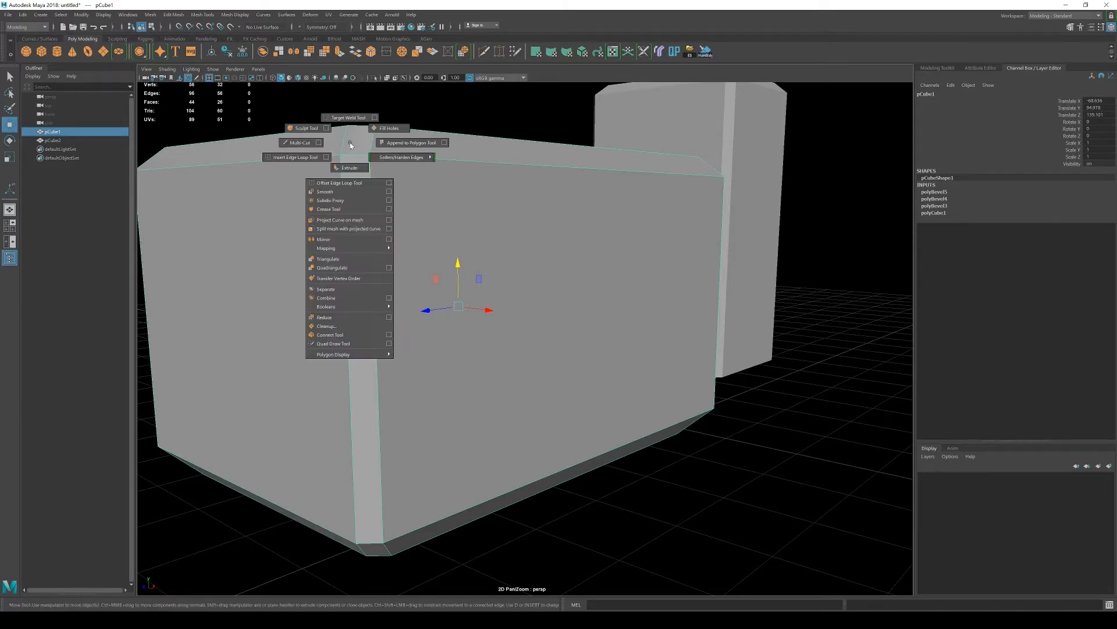
{"action": "right_click_drag", "start_coordinate": [350, 143], "coordinate": [389, 163], "text": "shift"}
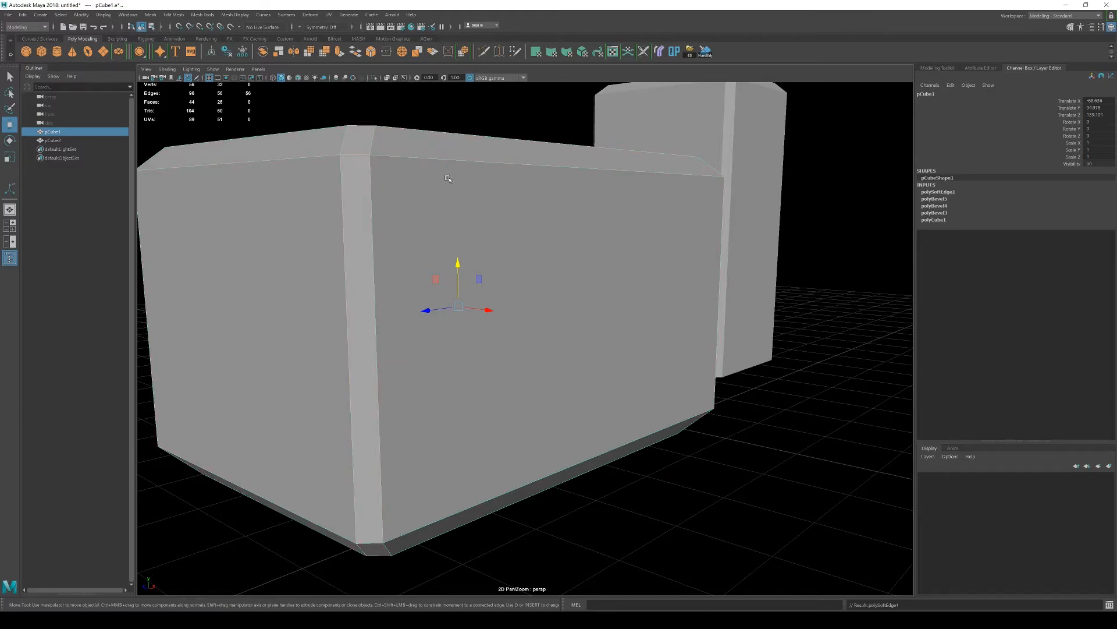
- Examine the edge shading of the wide box from several angles with the box selected
{"action": "scroll", "coordinate": [469, 203], "scroll_direction": "down", "scroll_amount": 2}
{"action": "right_click_drag", "start_coordinate": [523, 224], "coordinate": [523, 225]}
{"action": "left_click_drag", "start_coordinate": [523, 225], "coordinate": [506, 287], "text": "alt"}
{"action": "right_click_drag", "start_coordinate": [507, 287], "coordinate": [594, 332], "text": "alt"}
{"action": "left_click_drag", "start_coordinate": [594, 333], "coordinate": [522, 292], "text": "alt"}
{"action": "middle_click_drag", "start_coordinate": [522, 293], "coordinate": [521, 299], "text": "alt"}
{"action": "mouse_move", "coordinate": [521, 299]}
{"action": "left_mouse_down", "text": "alt"}
{"action": "mouse_move", "coordinate": [507, 305]}
{"action": "mouse_move", "coordinate": [506, 294]}
{"action": "mouse_move", "coordinate": [562, 306]}
{"action": "mouse_move", "coordinate": [519, 306]}
{"action": "left_mouse_up", "text": "alt"}
{"action": "left_click", "coordinate": [506, 295]}
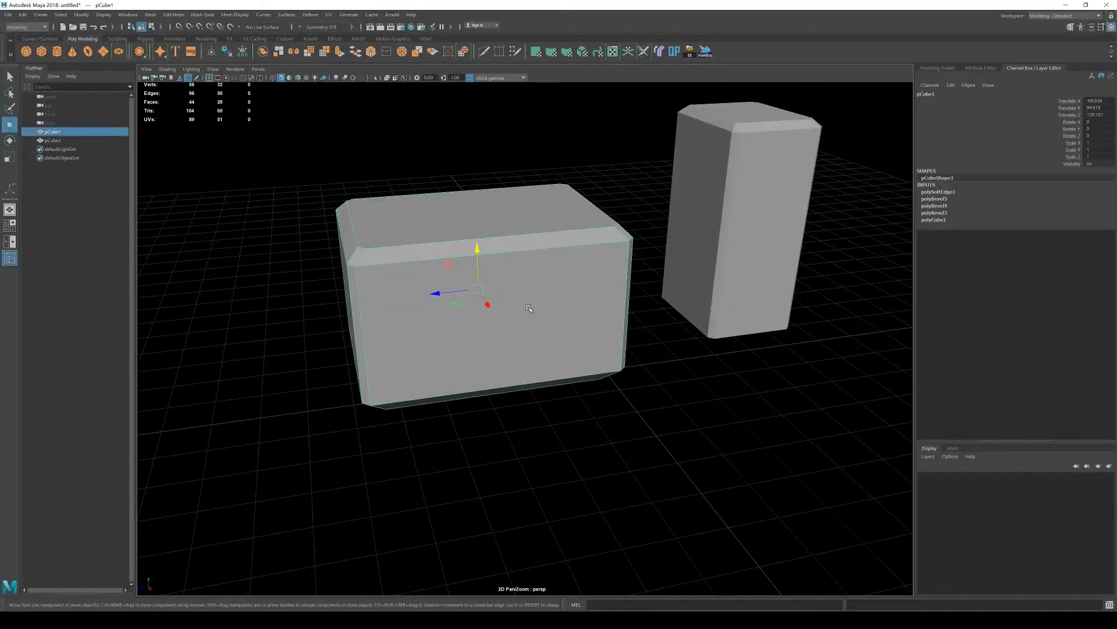